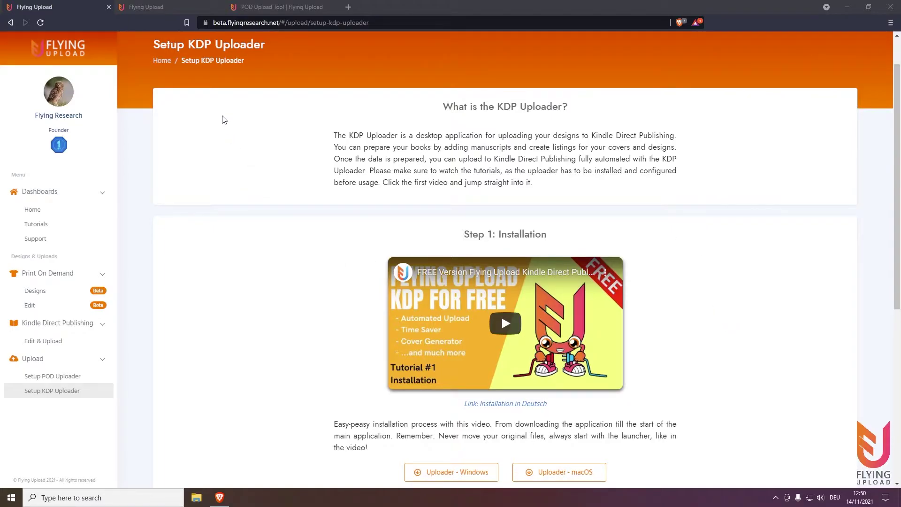
# - Inspect the flyingresearch.net address and view the flyingupload.com home page tab
pyautogui.click(257, 23)
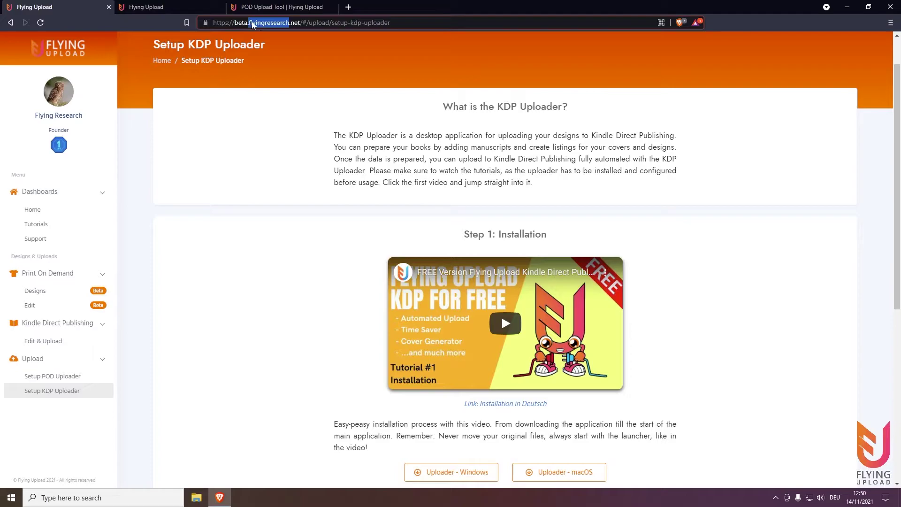
pyautogui.click(257, 23)
pyautogui.moveTo(249, 22); pyautogui.dragTo(300, 22)
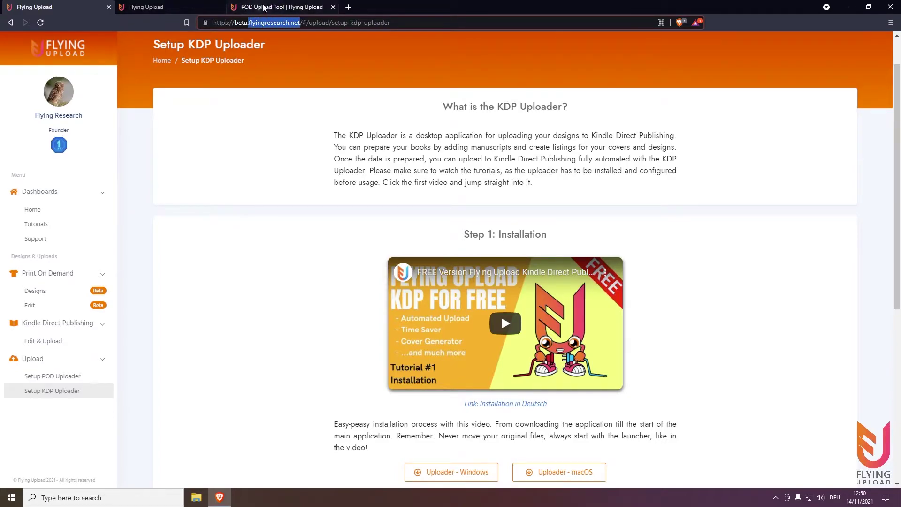
pyautogui.click(282, 7)
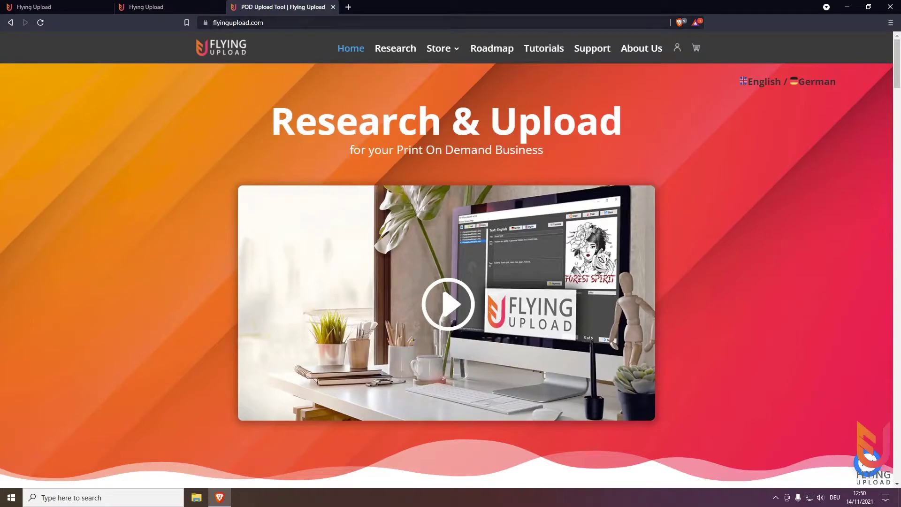
pyautogui.moveTo(443, 58)
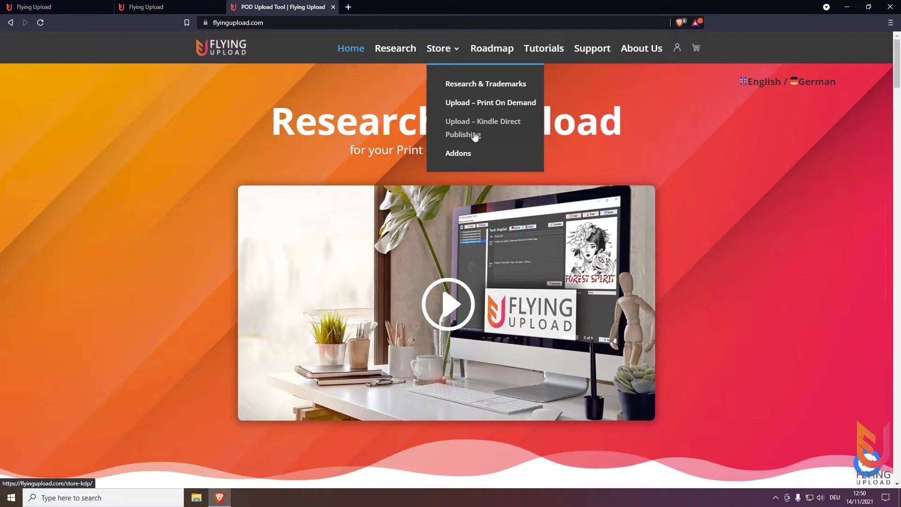
# - After viewing the pricing page, sign out from the Setup KDP Uploader tab's settings menu
pyautogui.click(155, 7)
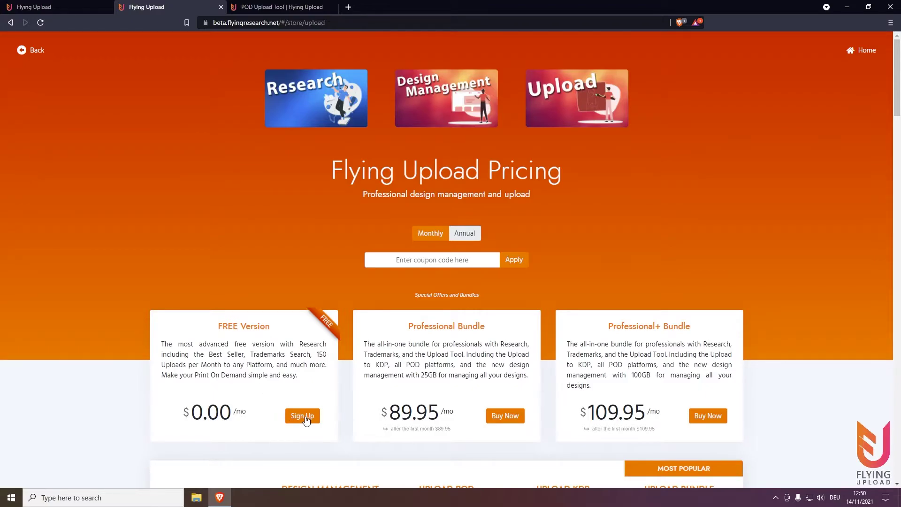
pyautogui.click(85, 7)
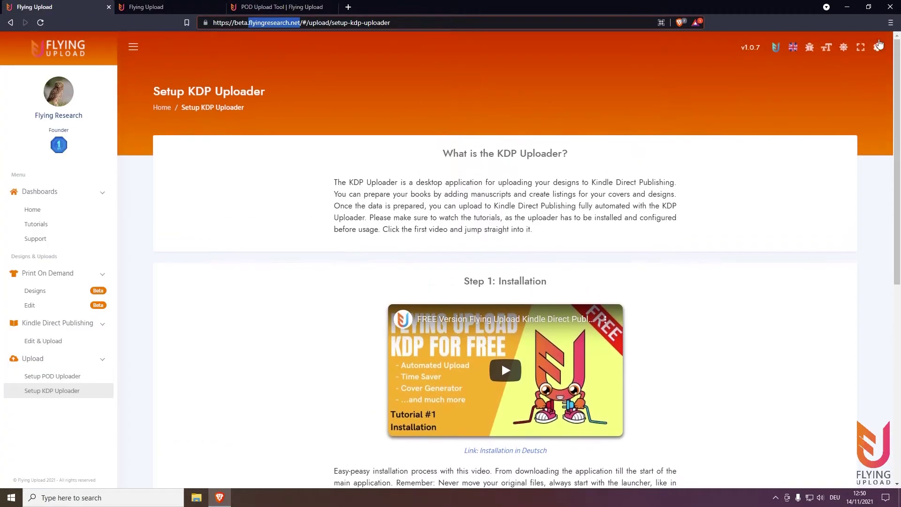
pyautogui.click(877, 47)
pyautogui.click(814, 224)
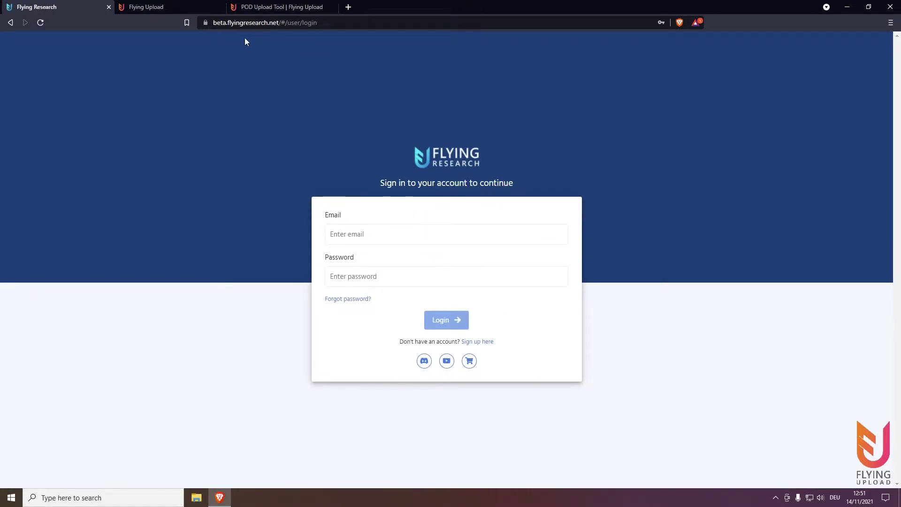
# - Inspect the login page's domain in the address bar, then return to the page
pyautogui.click(245, 23)
pyautogui.click(280, 22)
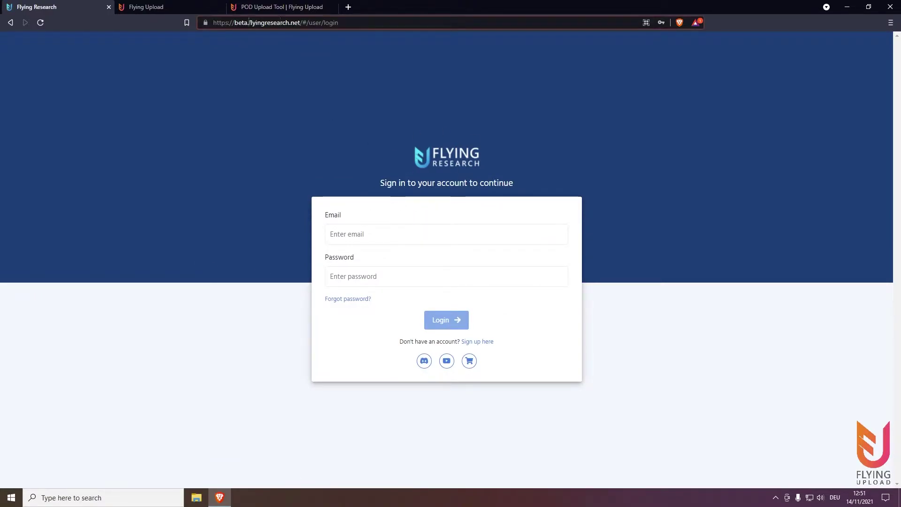
pyautogui.moveTo(249, 22); pyautogui.dragTo(257, 23)
pyautogui.click(276, 98)
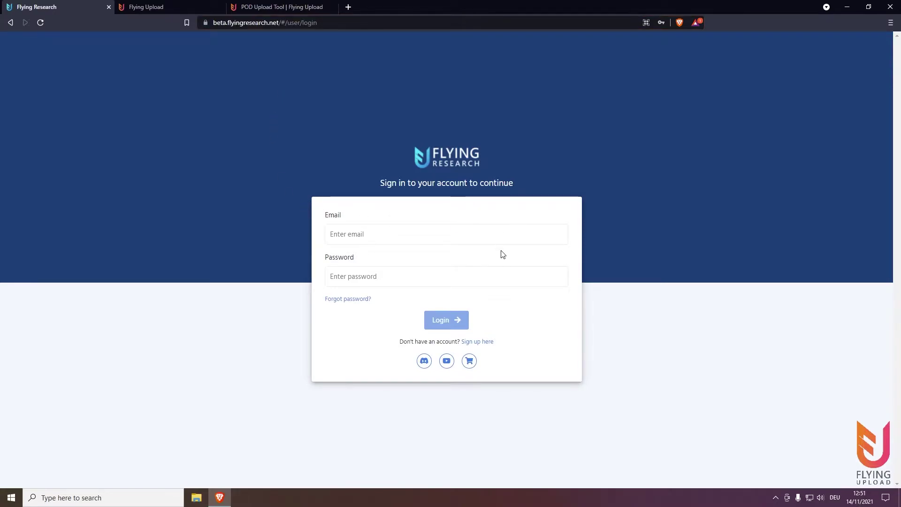
# - Look at the free-version sign-up form, return to login, and bring up saved e-mail suggestions
pyautogui.click(477, 341)
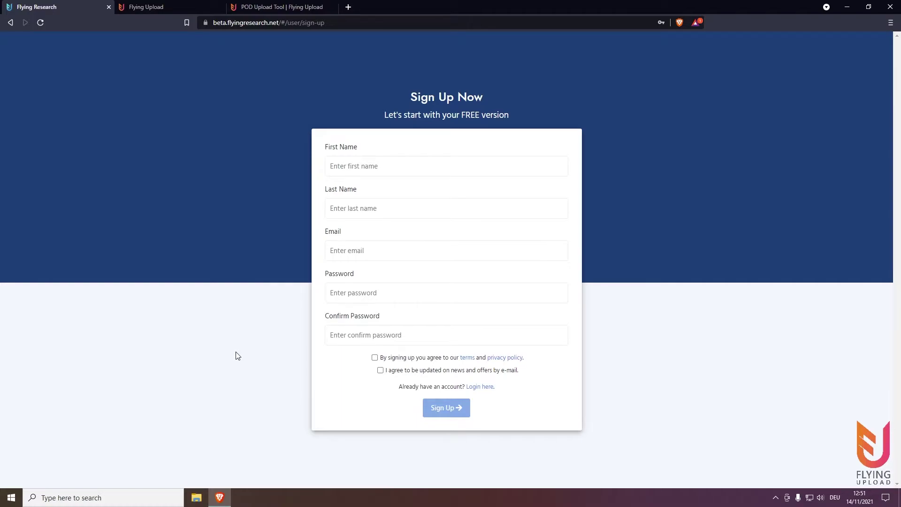
pyautogui.click(481, 387)
pyautogui.click(349, 241)
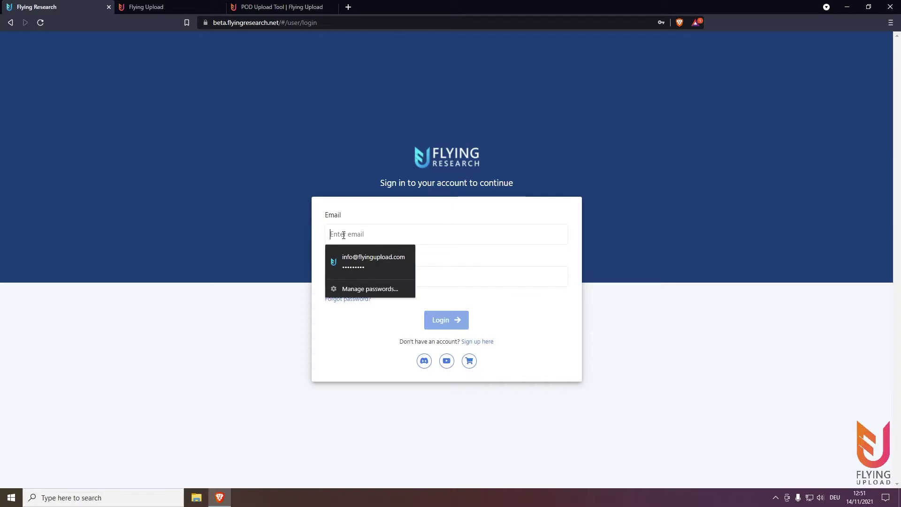
# - Log in with the saved credentials and toggle the dashboard between Flying Research and Flying Upload
pyautogui.click(366, 255)
pyautogui.click(439, 320)
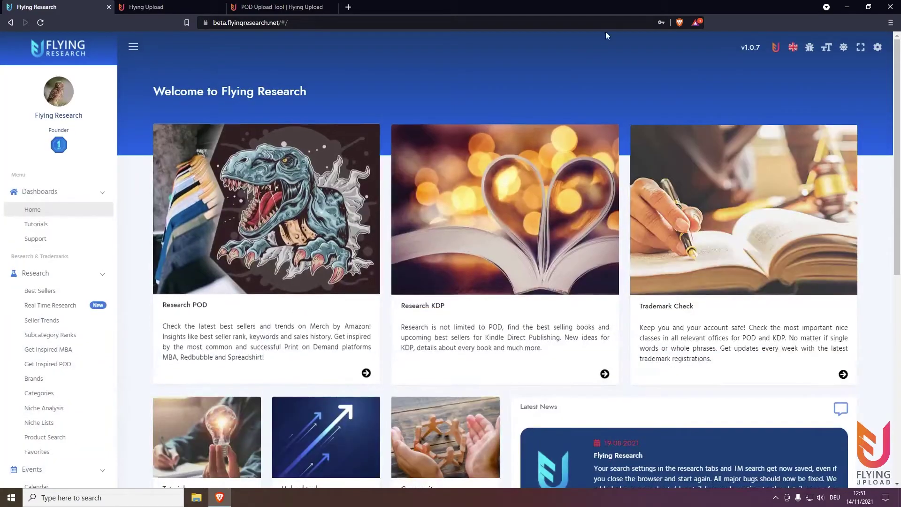
pyautogui.click(774, 54)
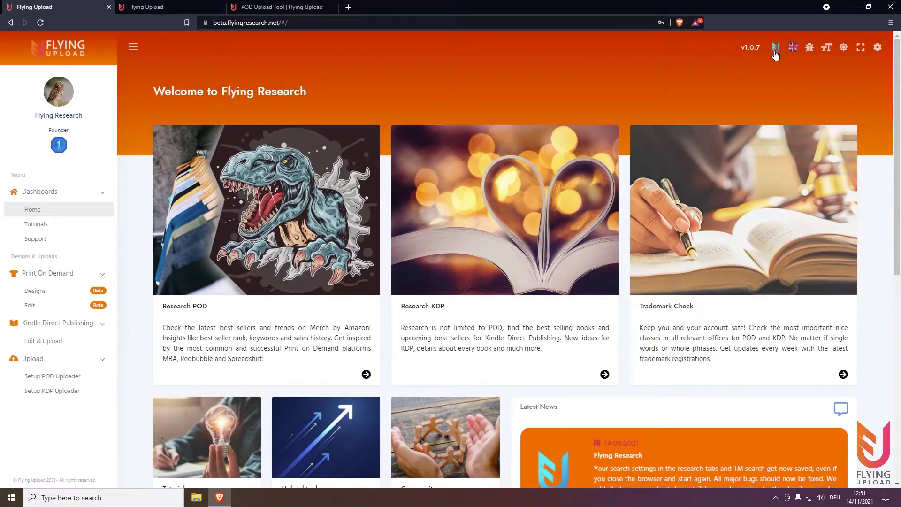
pyautogui.click(775, 54)
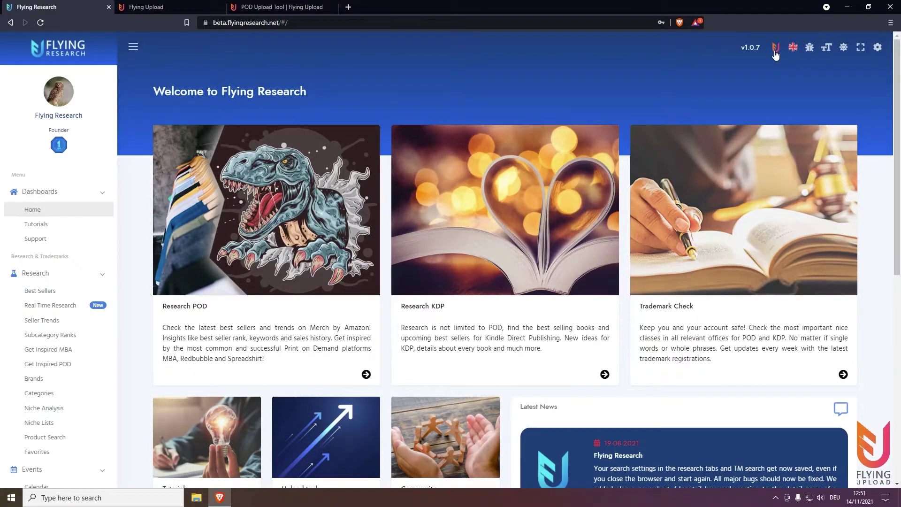
pyautogui.click(775, 54)
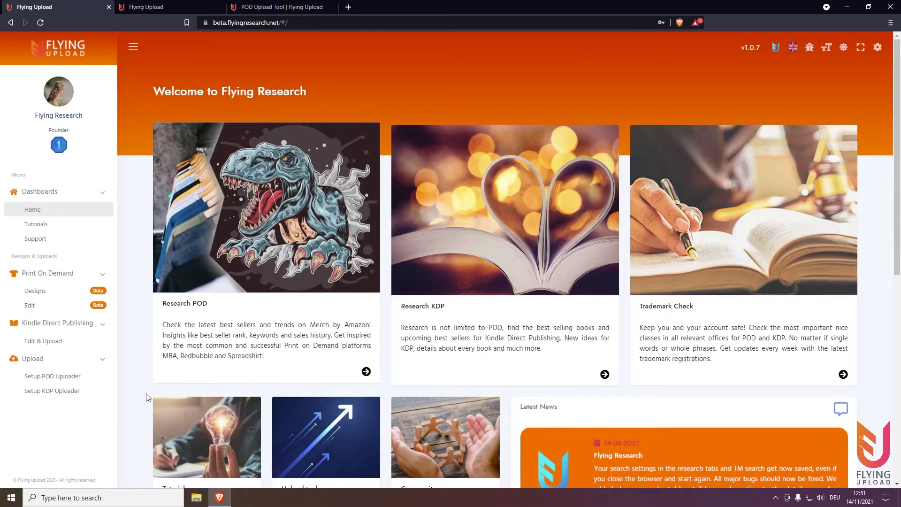
# - Open the Setup KDP Uploader page and scroll through the tutorials back to Step 1: Installation
pyautogui.click(50, 395)
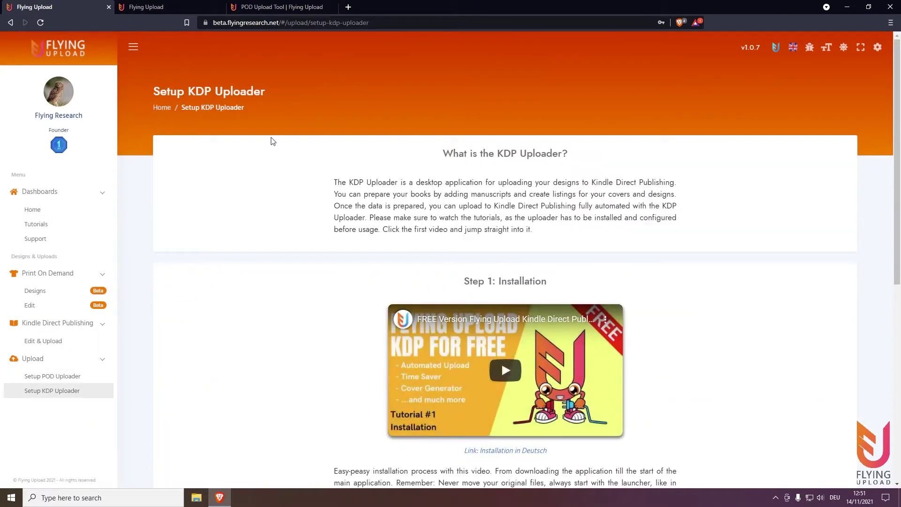
pyautogui.scroll(-1, 270, 140)
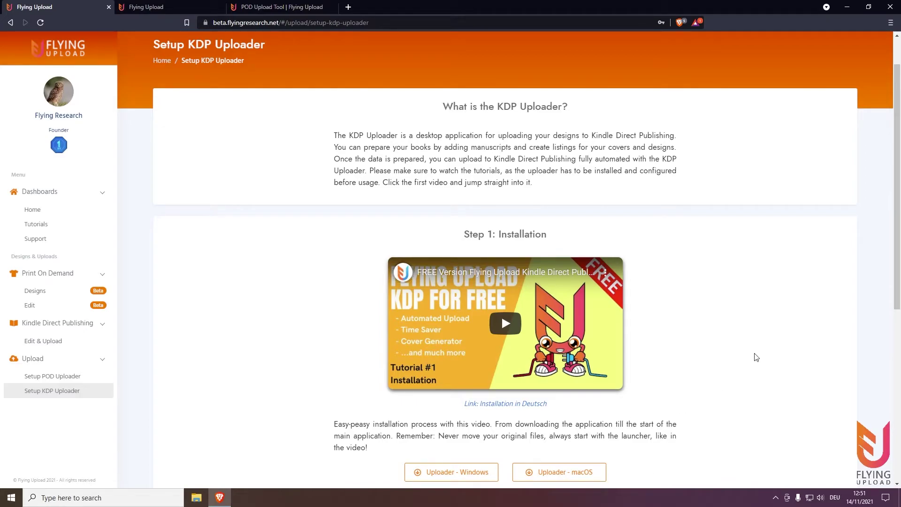
pyautogui.scroll(-1, 756, 354)
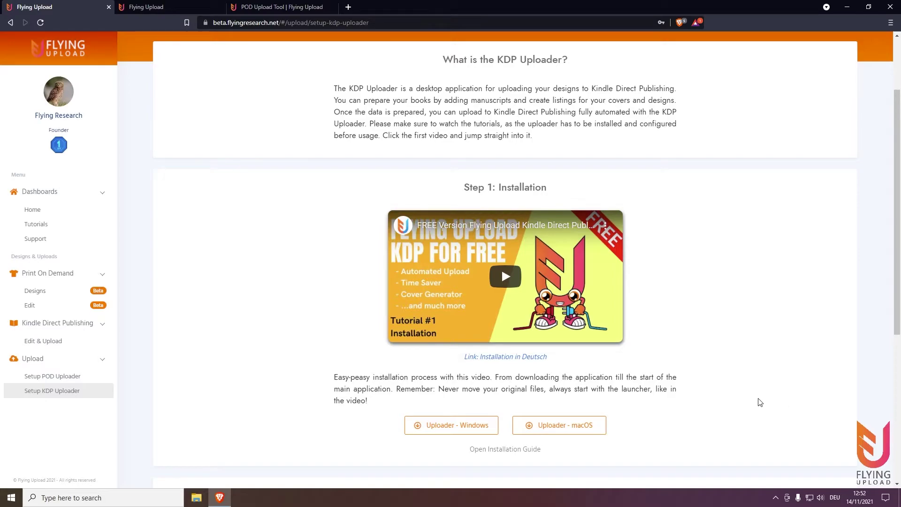
pyautogui.scroll(-3, 760, 401)
pyautogui.scroll(-1, 774, 386)
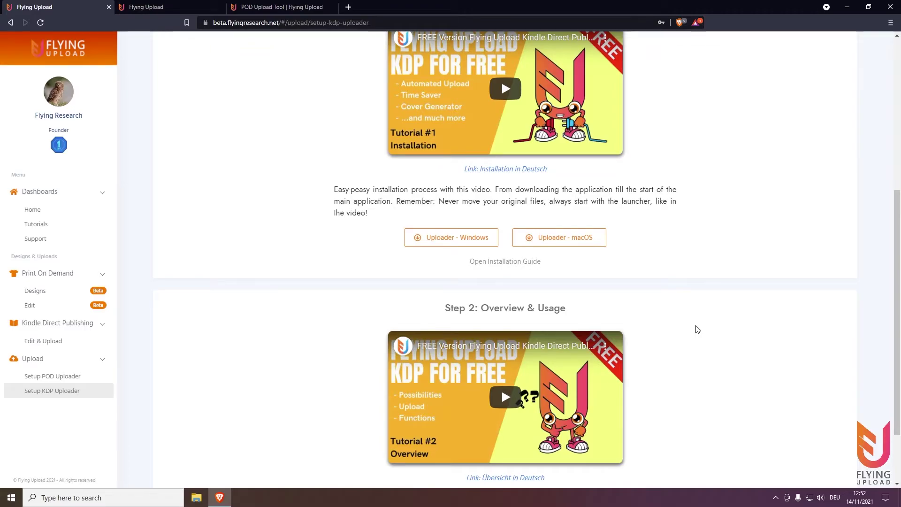
pyautogui.scroll(1, 591, 303)
# - Save FlyingUploadLauncher-windows.zip to Downloads and open it once the download completes
pyautogui.click(468, 292)
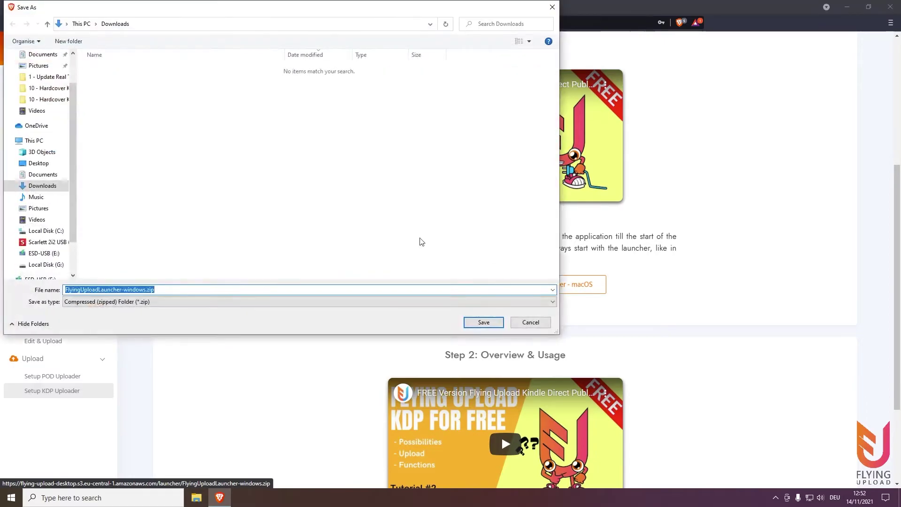
pyautogui.click(481, 323)
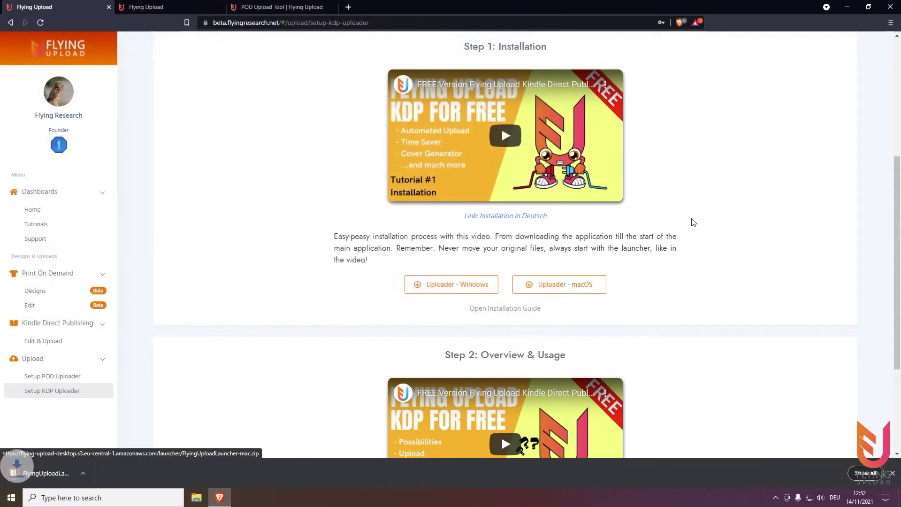
pyautogui.click(82, 473)
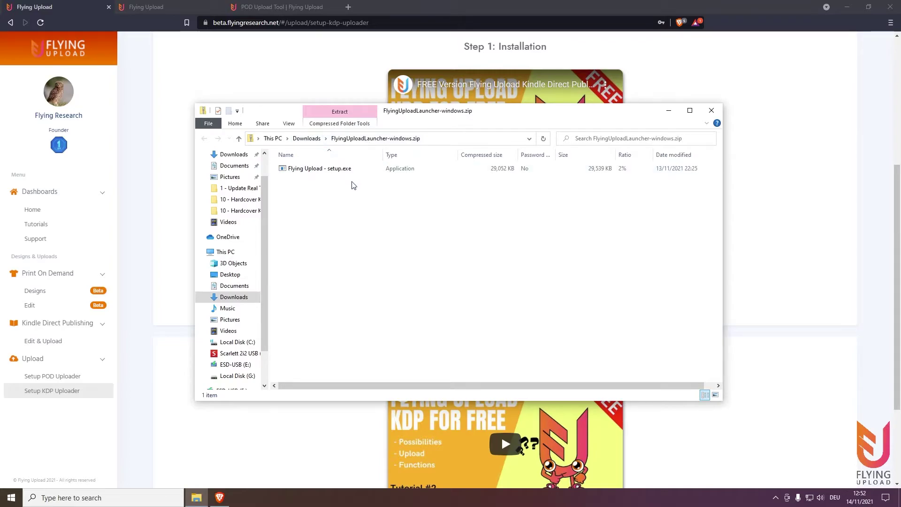
# - Extract FlyingUploadLauncher-windows.zip into its own folder and launch Flying Upload - setup.exe
pyautogui.click(307, 138)
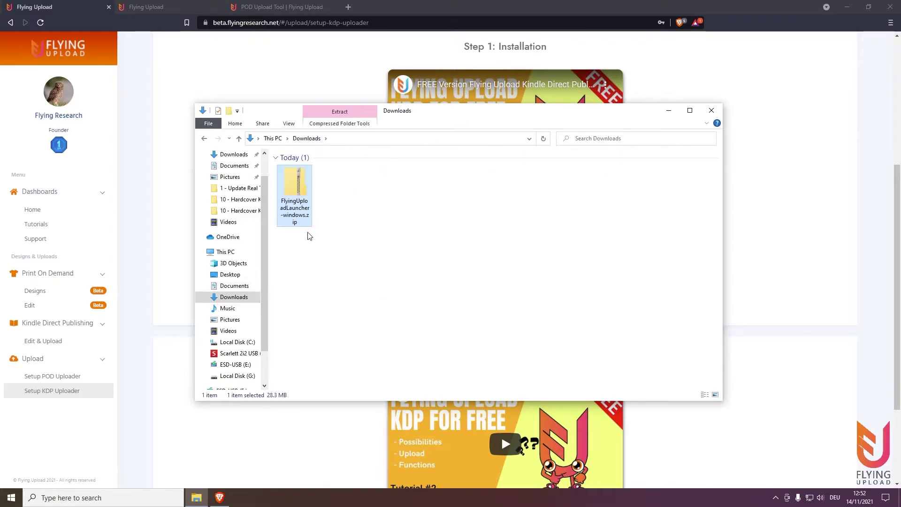
pyautogui.rightClick(297, 192)
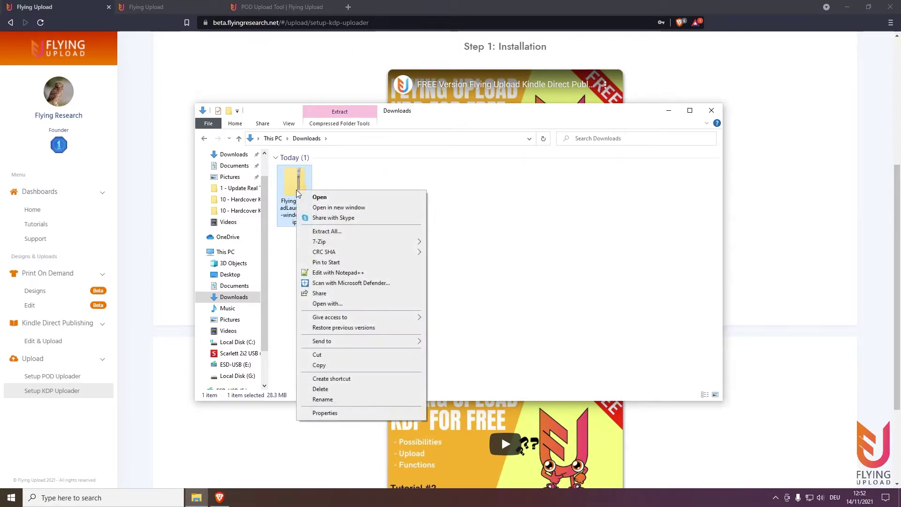
pyautogui.click(322, 232)
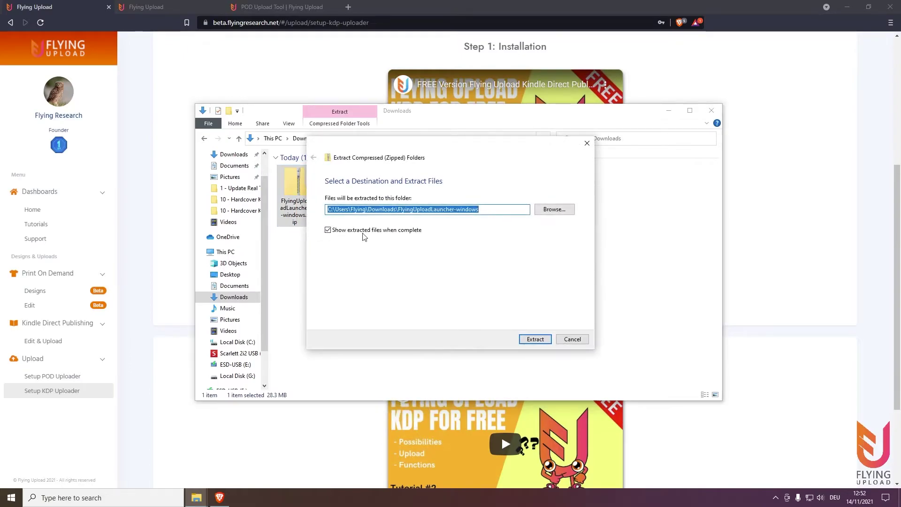
pyautogui.click(533, 338)
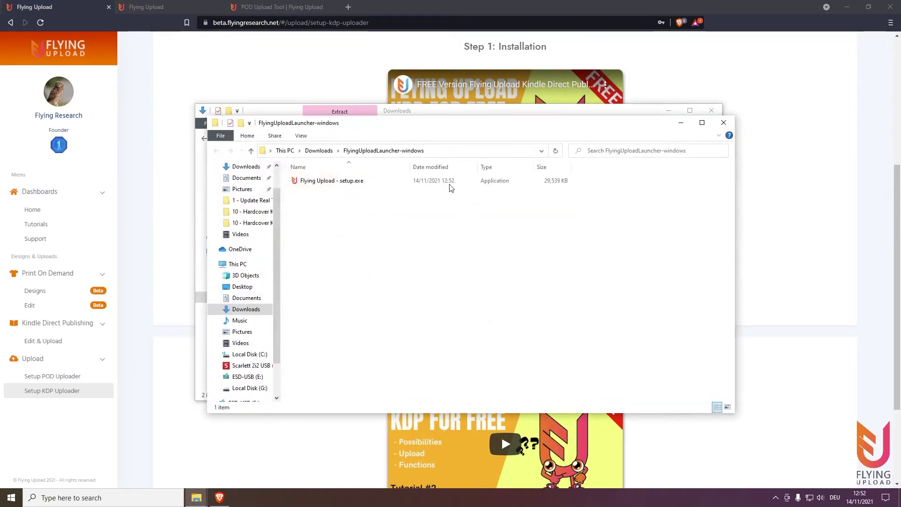
pyautogui.doubleClick(346, 183)
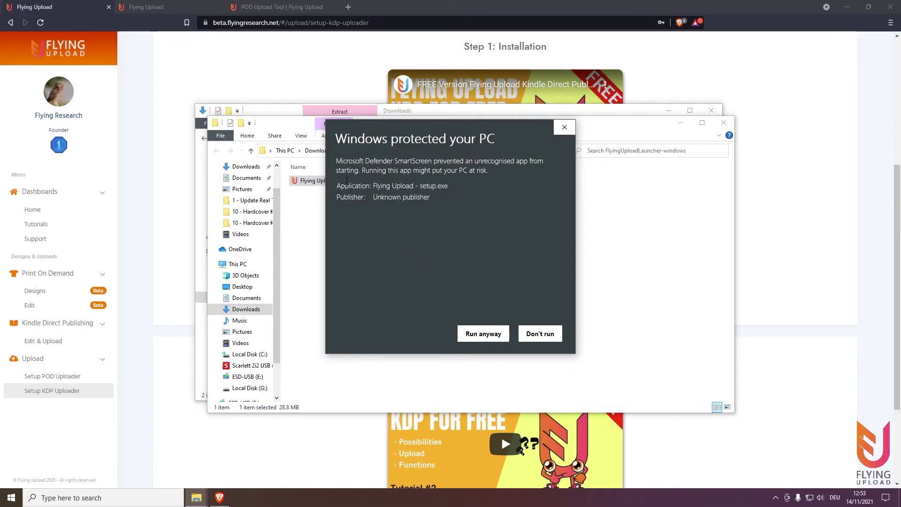
# - Allow the setup past SmartScreen and install Flying Upload with a desktop shortcut through to Finish
pyautogui.click(490, 338)
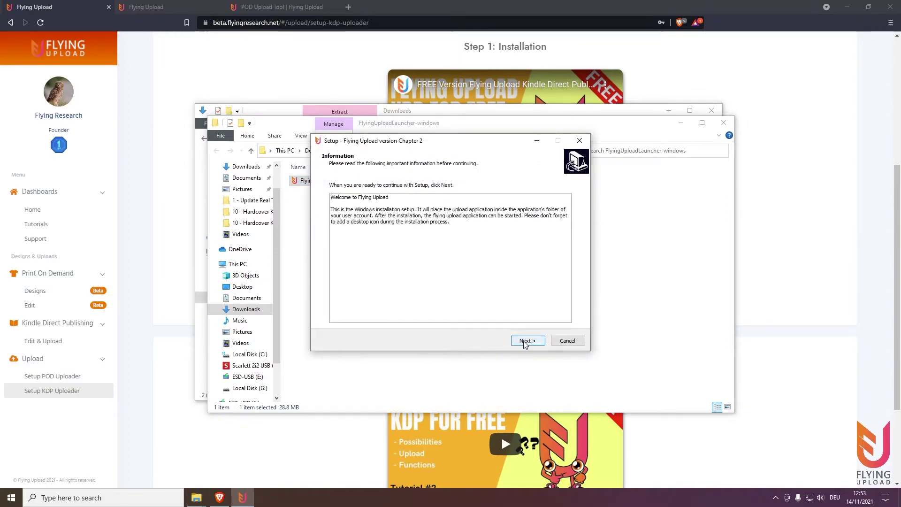
pyautogui.click(524, 341)
pyautogui.click(525, 341)
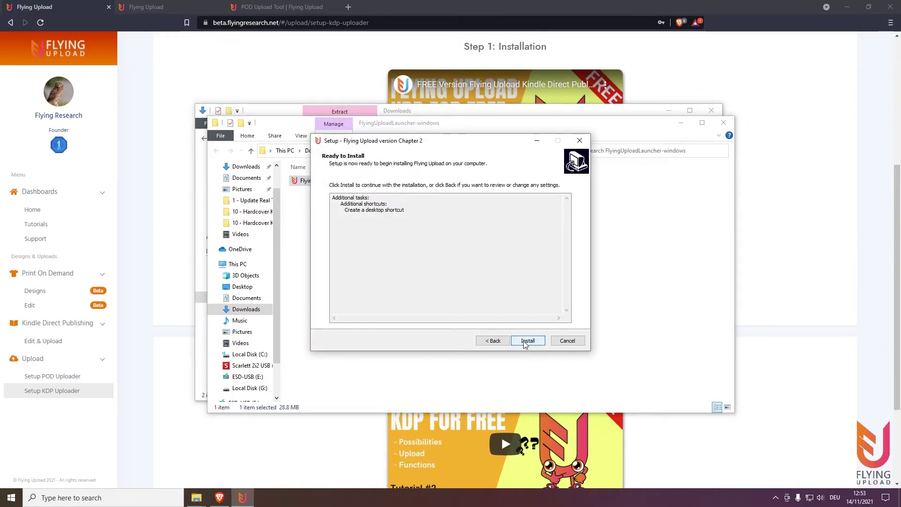
pyautogui.click(523, 341)
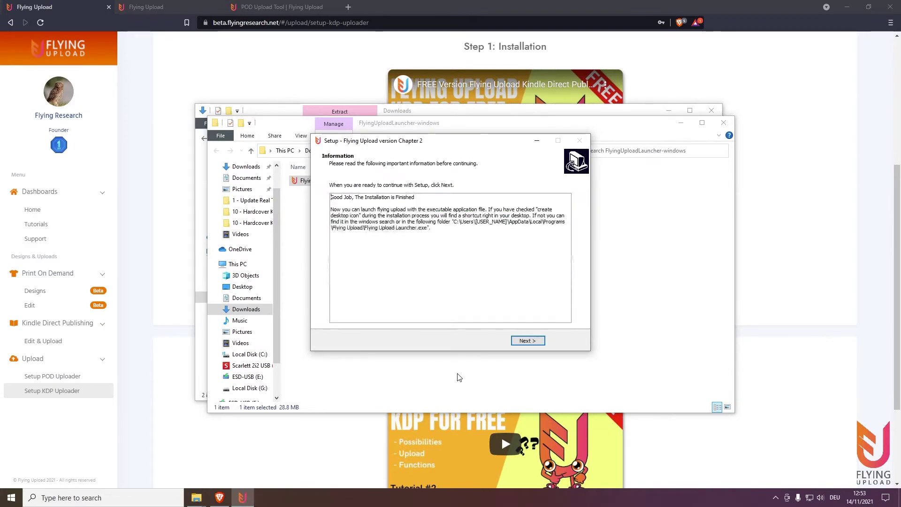
pyautogui.click(528, 342)
pyautogui.click(528, 341)
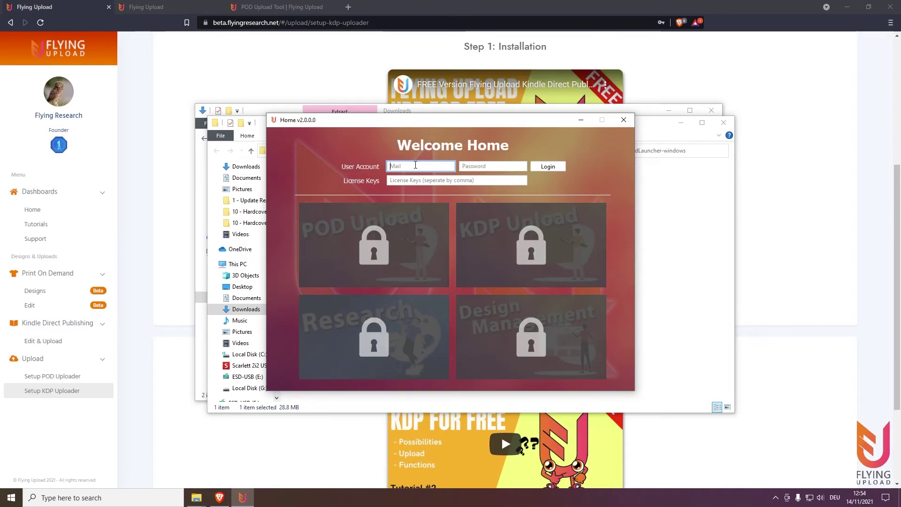
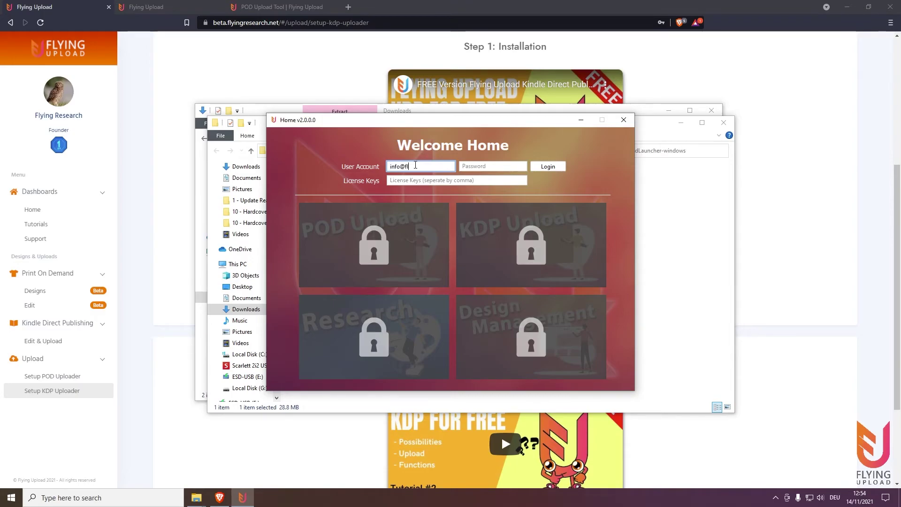
# - Log in on the Welcome Home form with the account e-mail and password to unlock all packages
pyautogui.press('Tab')
pyautogui.write('*******')
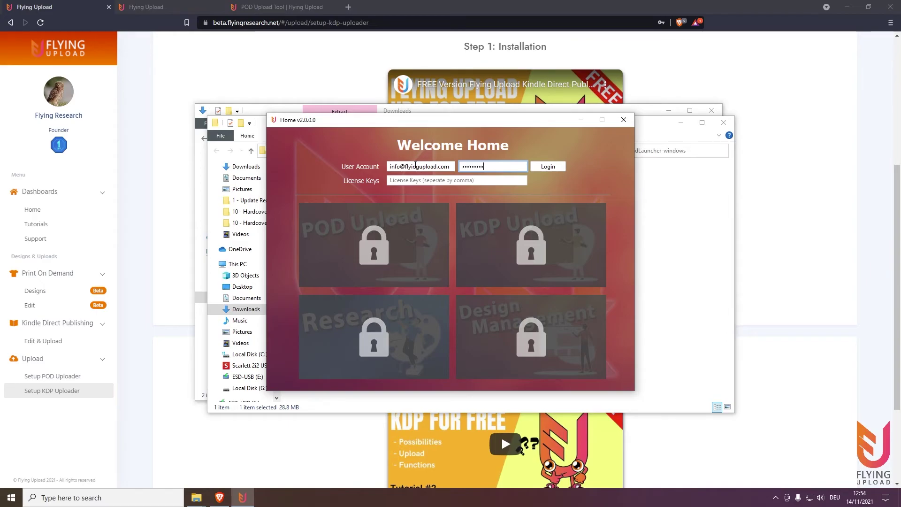
pyautogui.click(560, 166)
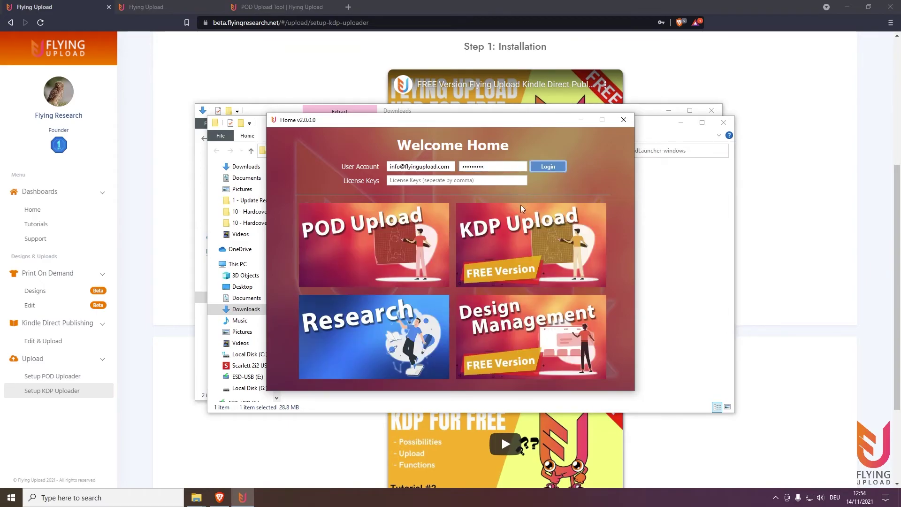